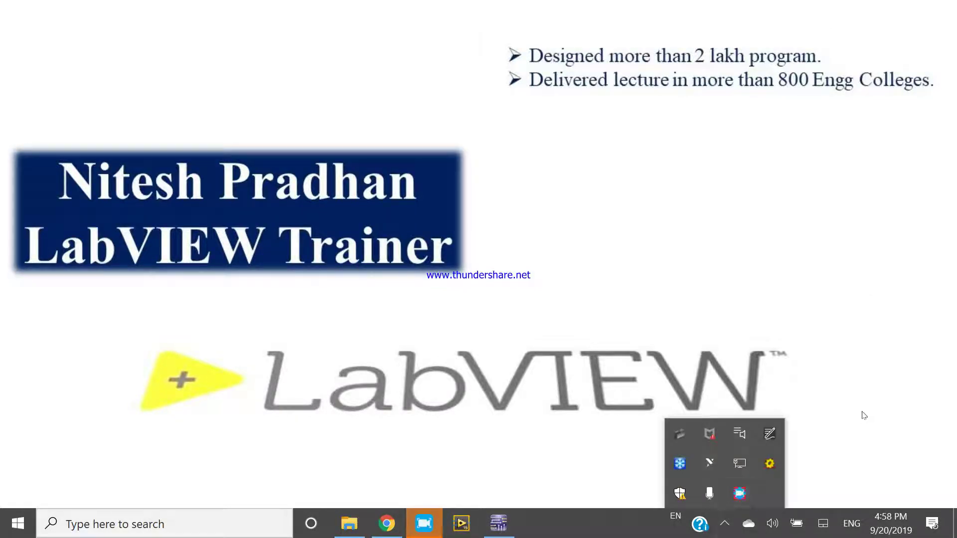
Step: Bring the Multisim window with the blank Design1 schematic to the front
{"action": "left_click", "coordinate": [499, 523]}
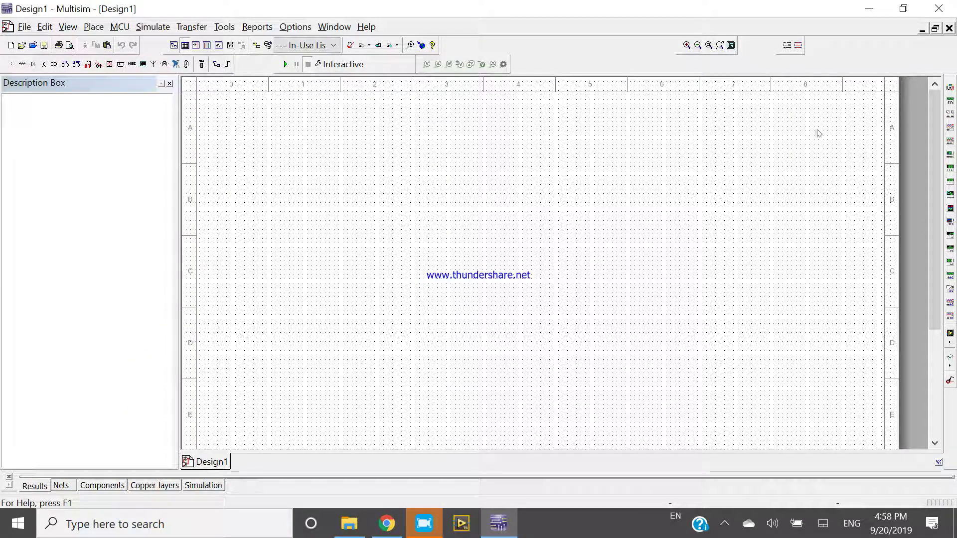
Step: Place multimeter XMM1 at the upper right and set its DC-volts panel beside it
{"action": "left_click", "coordinate": [950, 87]}
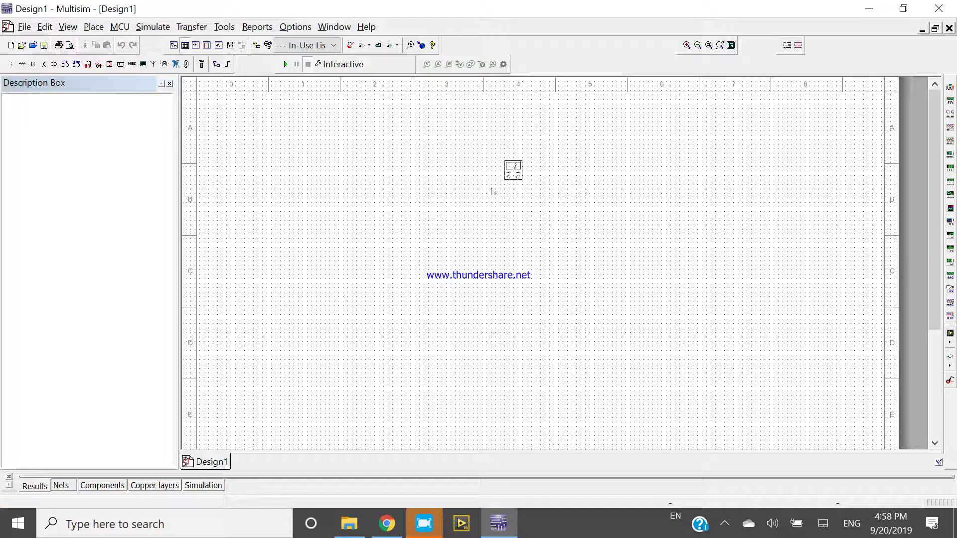
{"action": "left_click", "coordinate": [512, 150]}
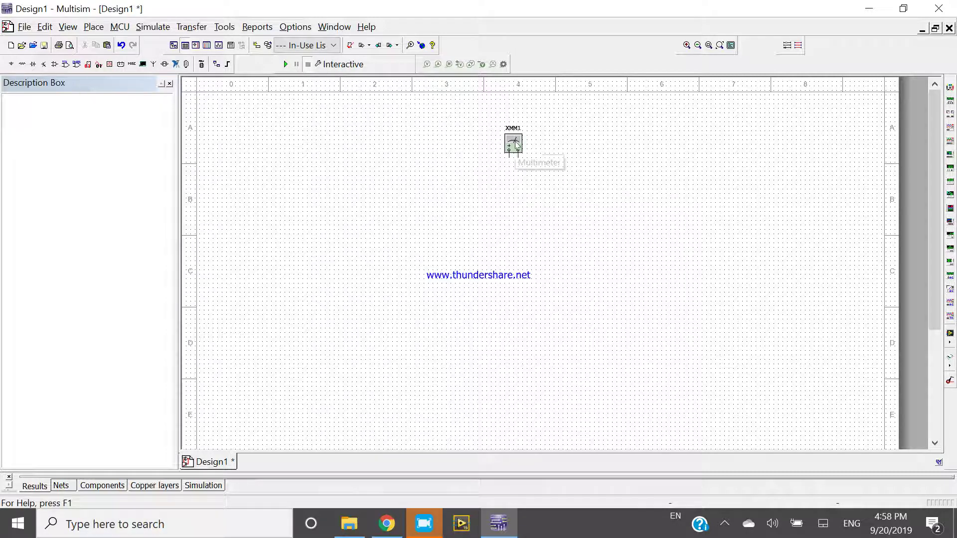
{"action": "left_click_drag", "start_coordinate": [513, 146], "coordinate": [487, 146]}
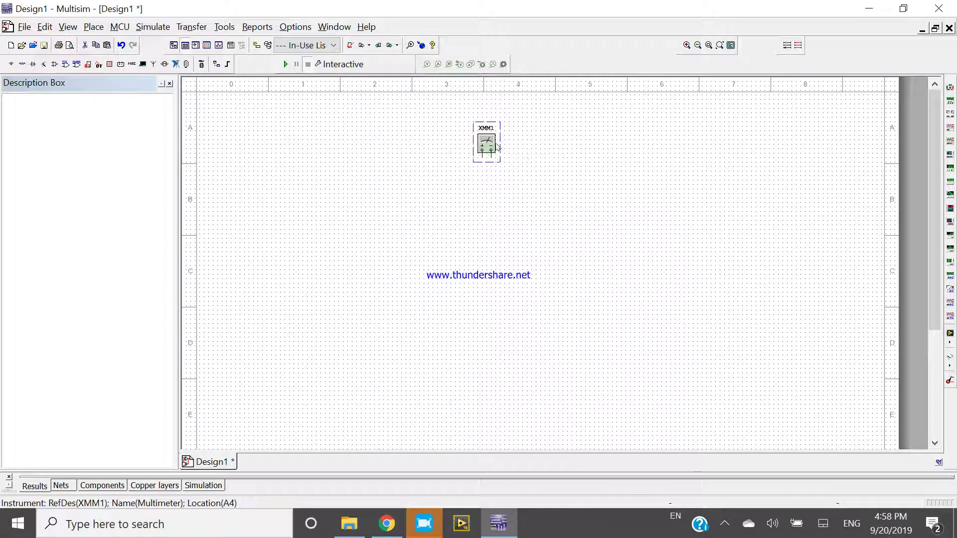
{"action": "double_click", "coordinate": [497, 145]}
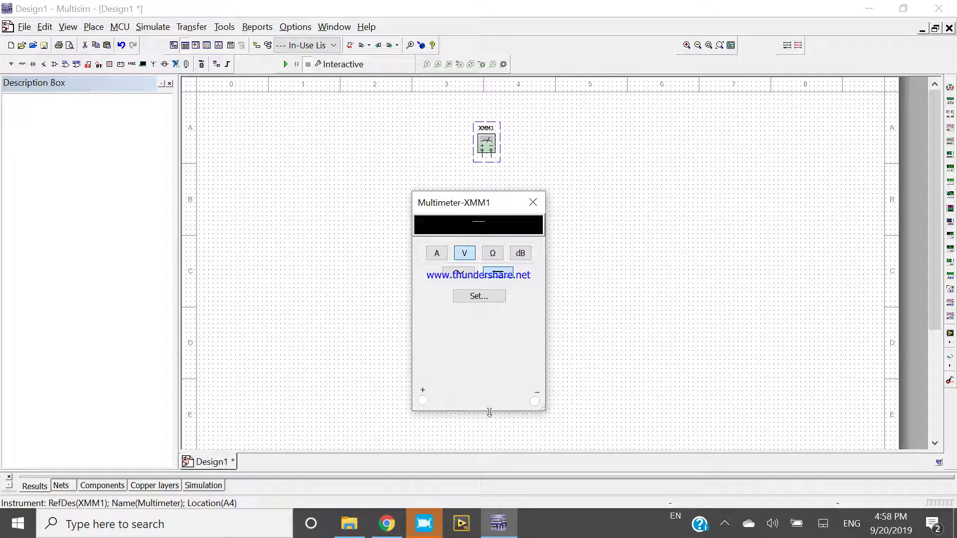
{"action": "left_click_drag", "start_coordinate": [489, 411], "coordinate": [477, 309]}
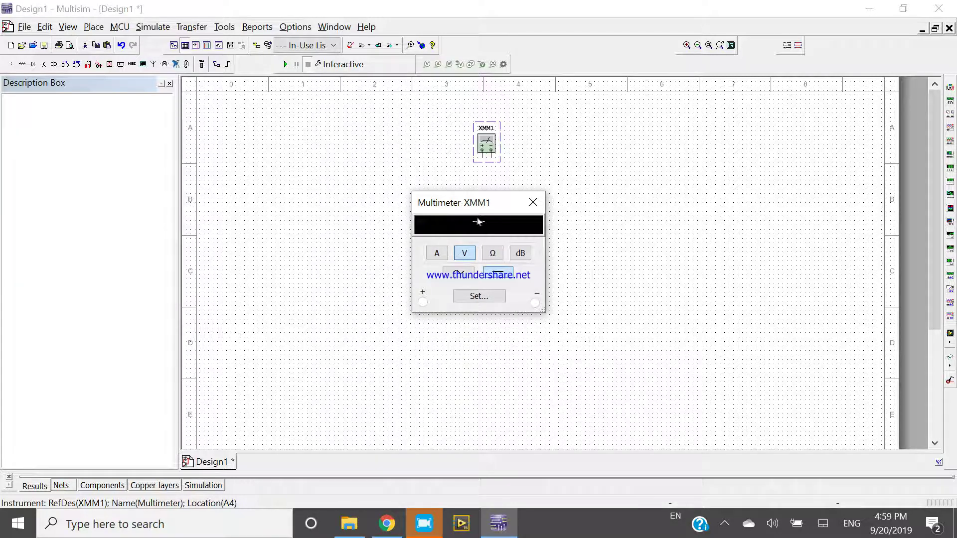
{"action": "left_click_drag", "start_coordinate": [476, 202], "coordinate": [734, 161]}
{"action": "left_click_drag", "start_coordinate": [486, 152], "coordinate": [647, 138]}
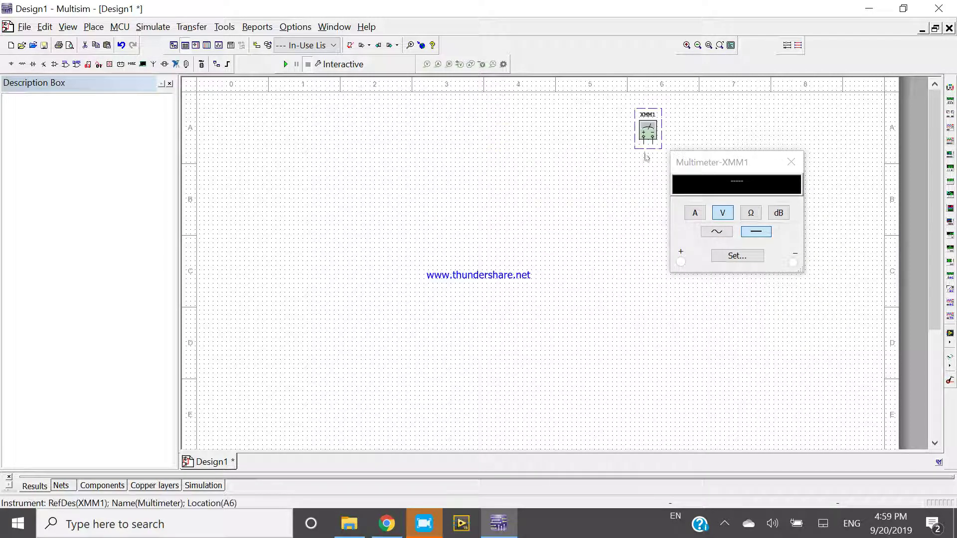
{"action": "left_click", "coordinate": [792, 163]}
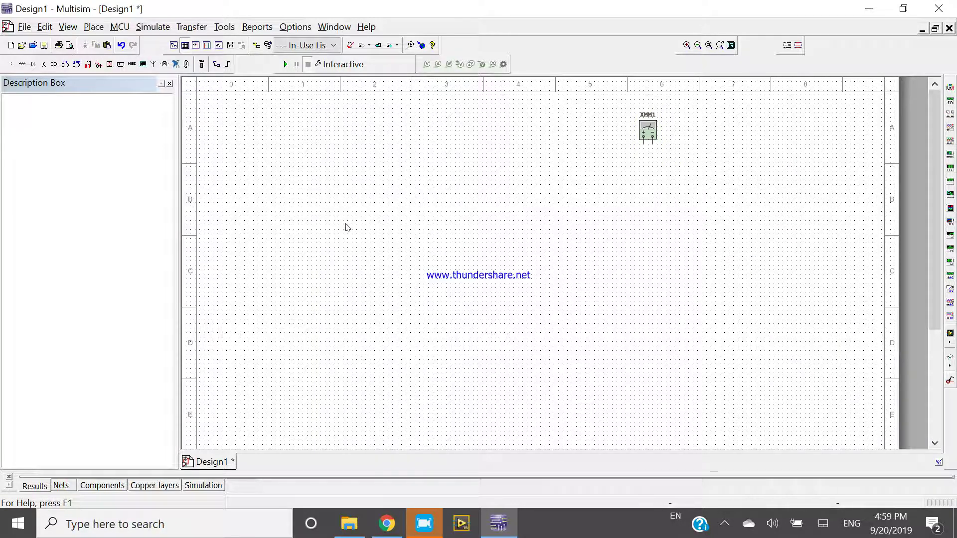
Step: Place a GROUND from Sources > POWER_SOURCES on the left, then pick DC_POWER for placement
{"action": "key", "text": "ctrl+w"}
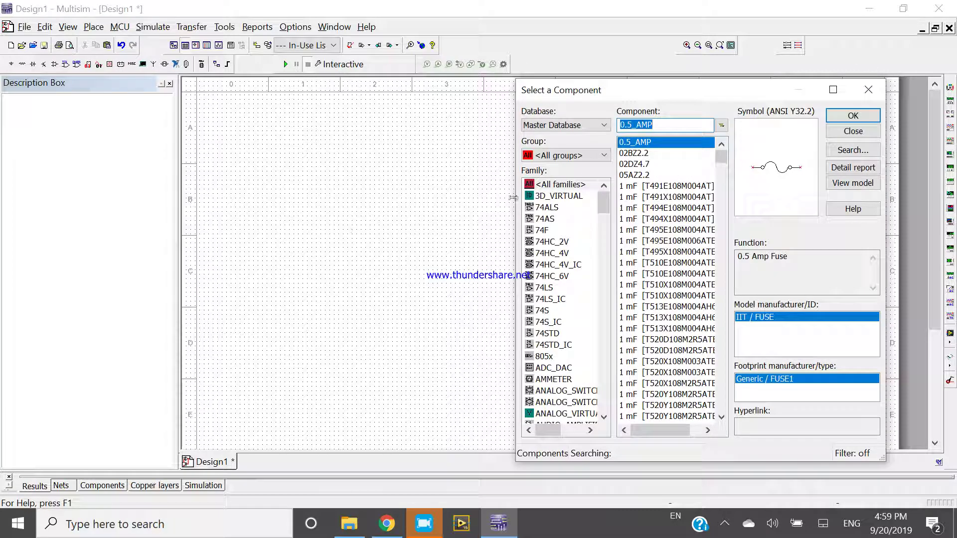
{"action": "left_click_drag", "start_coordinate": [609, 90], "coordinate": [408, 77]}
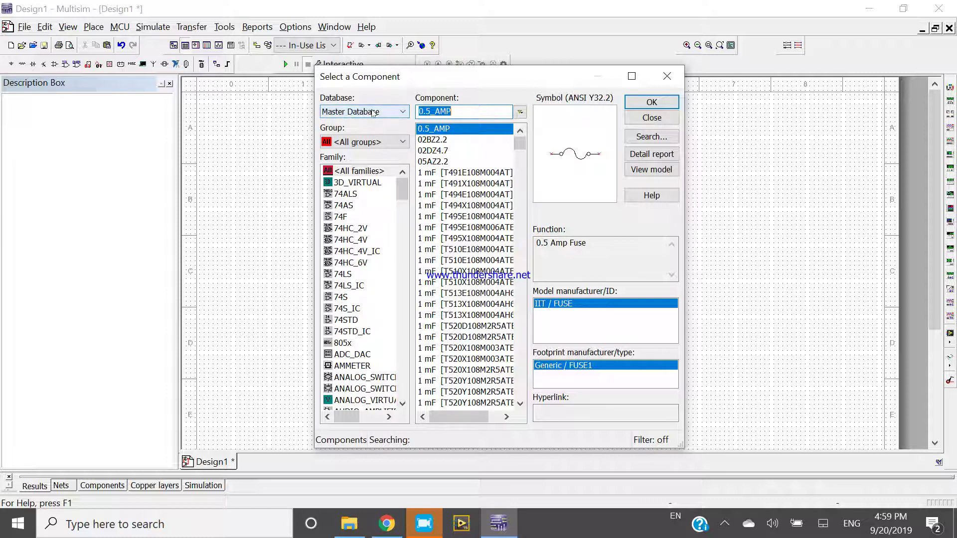
{"action": "left_click", "coordinate": [364, 142]}
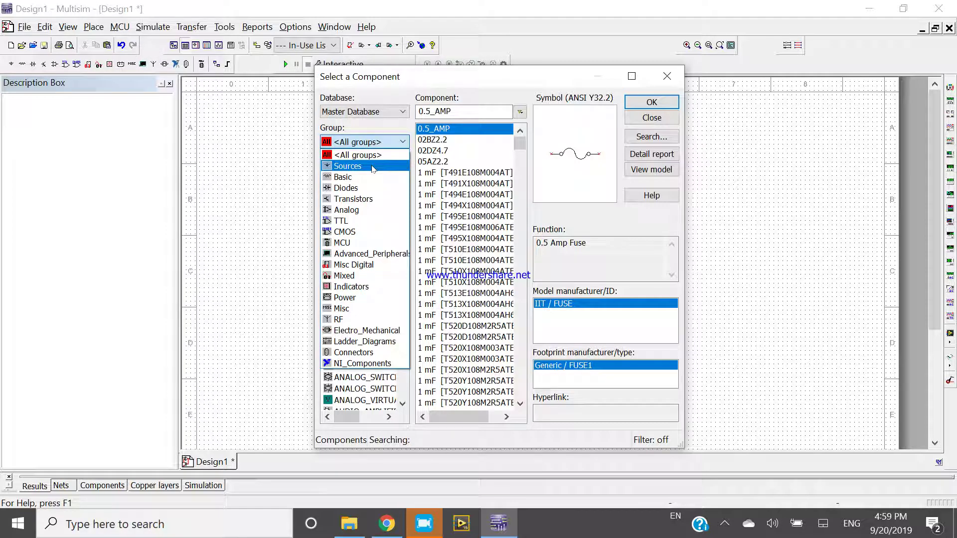
{"action": "left_click", "coordinate": [373, 167]}
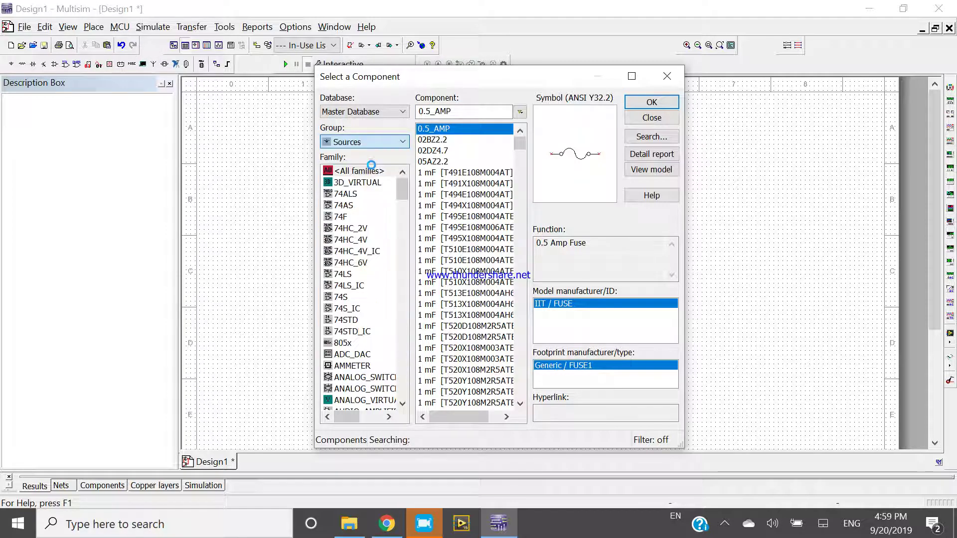
{"action": "left_click", "coordinate": [384, 184]}
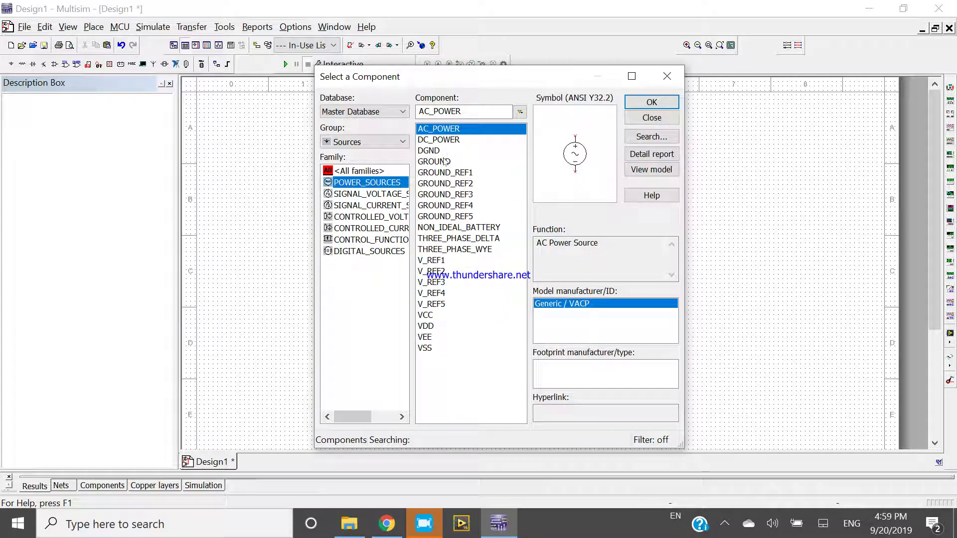
{"action": "left_click", "coordinate": [446, 163]}
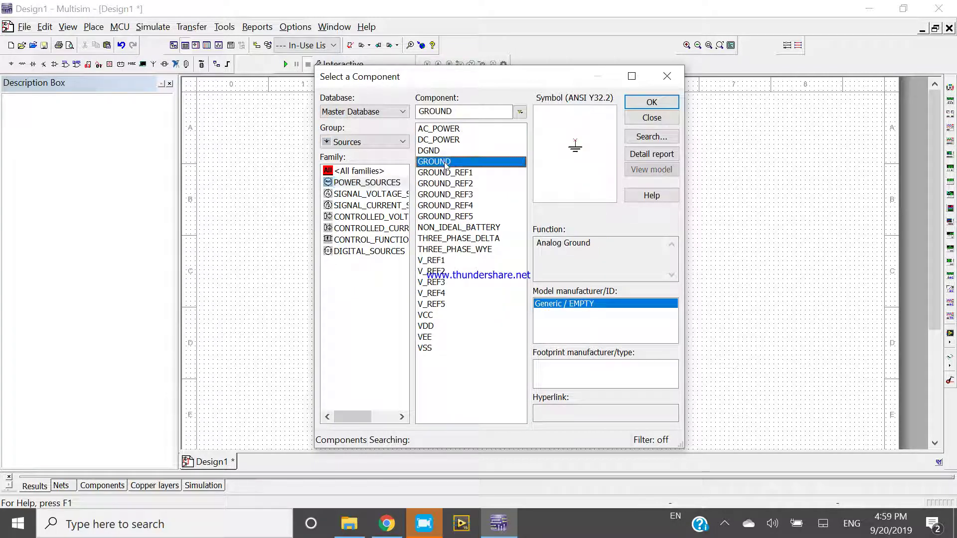
{"action": "left_click", "coordinate": [651, 102]}
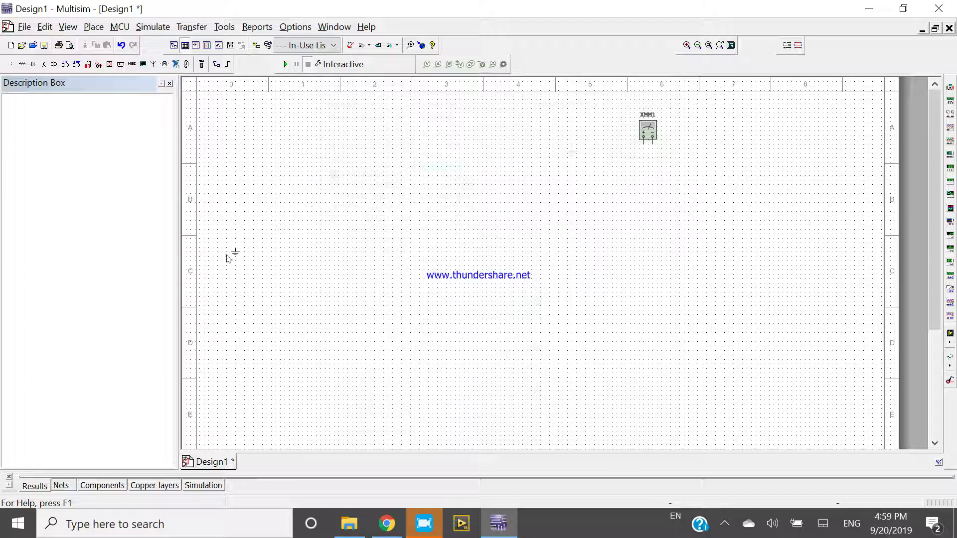
{"action": "left_click", "coordinate": [208, 291]}
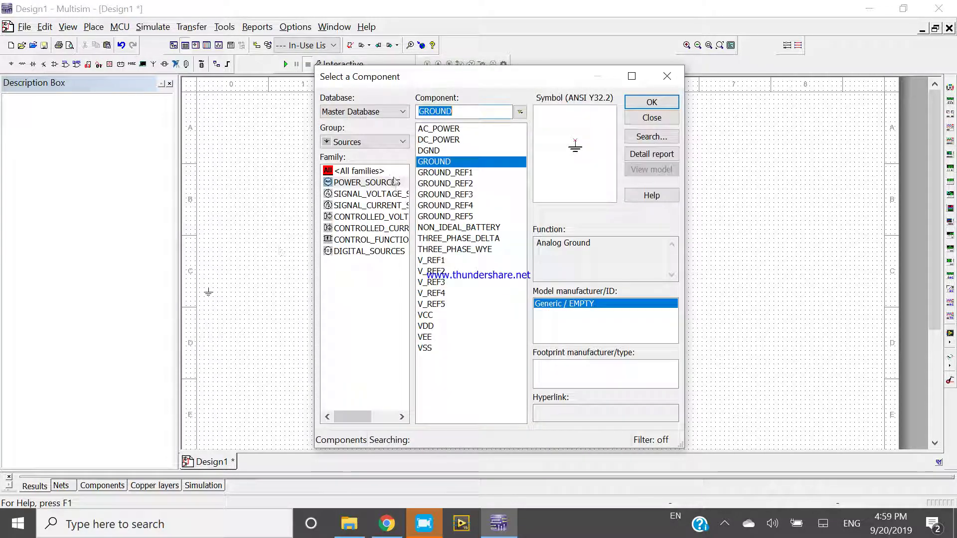
{"action": "left_click", "coordinate": [449, 139]}
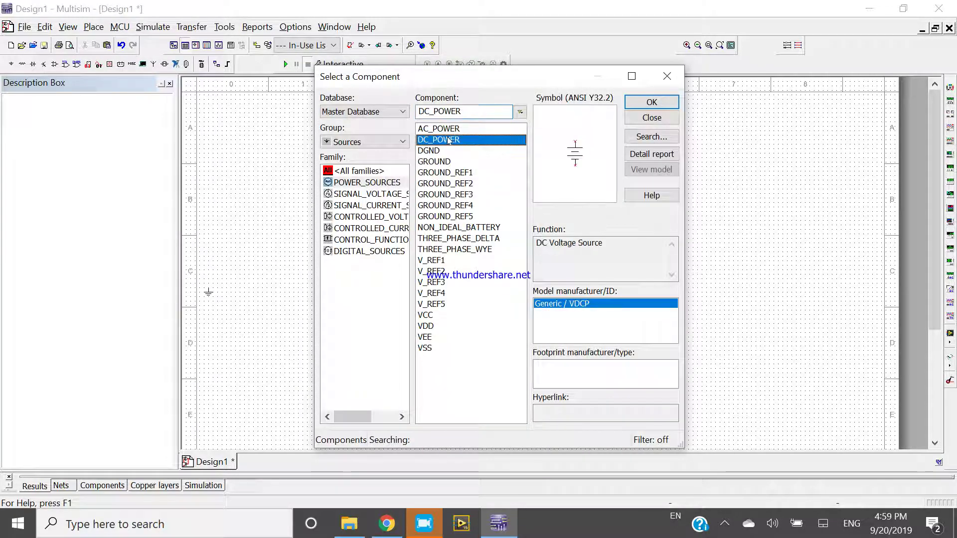
{"action": "left_click", "coordinate": [652, 103]}
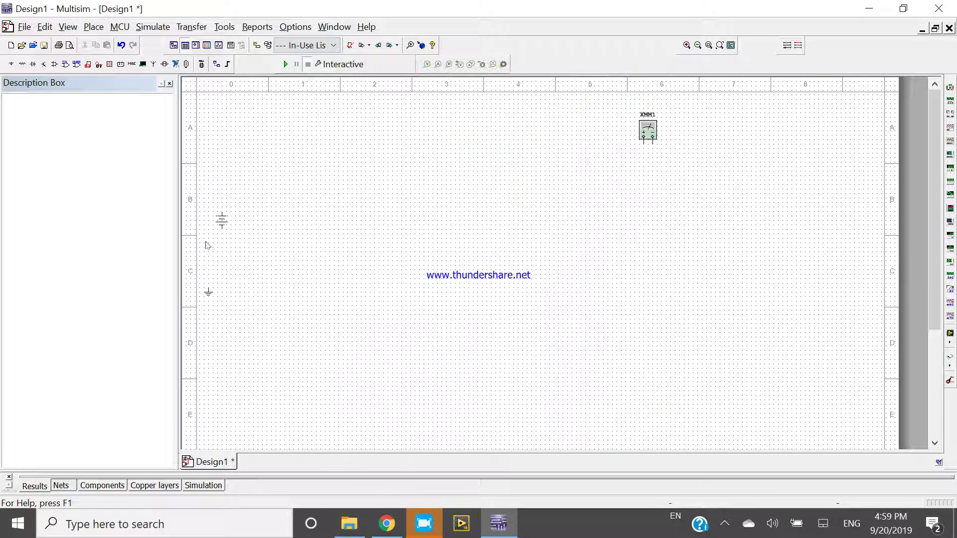
Step: Place 12 V battery V1 and move the ground beneath it
{"action": "left_click", "coordinate": [236, 254]}
{"action": "left_click_drag", "start_coordinate": [208, 293], "coordinate": [236, 285]}
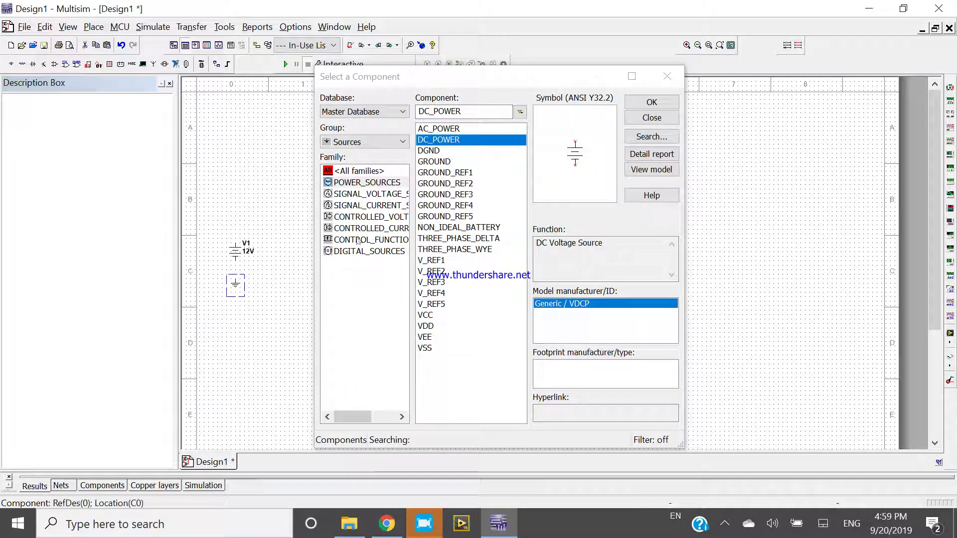
{"action": "left_click", "coordinate": [377, 142]}
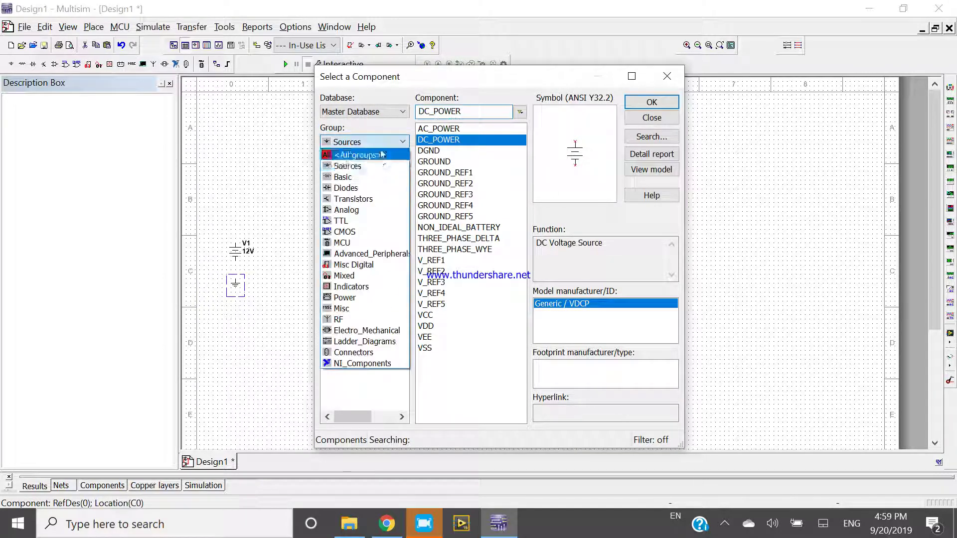
{"action": "left_click", "coordinate": [383, 193]}
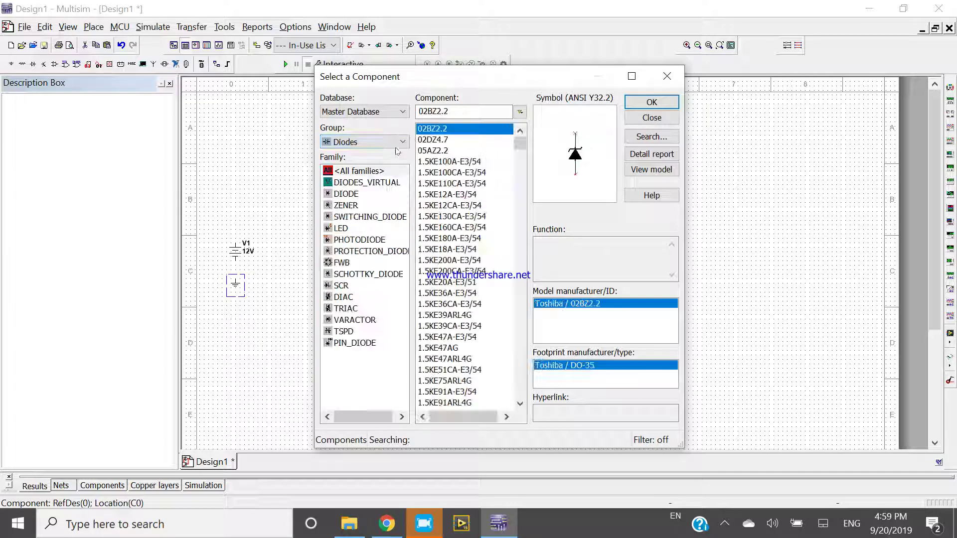
Step: Place 1 kΩ resistors R1 and R2 from the Basic group, right of V1
{"action": "left_click", "coordinate": [384, 142]}
{"action": "left_click", "coordinate": [387, 178]}
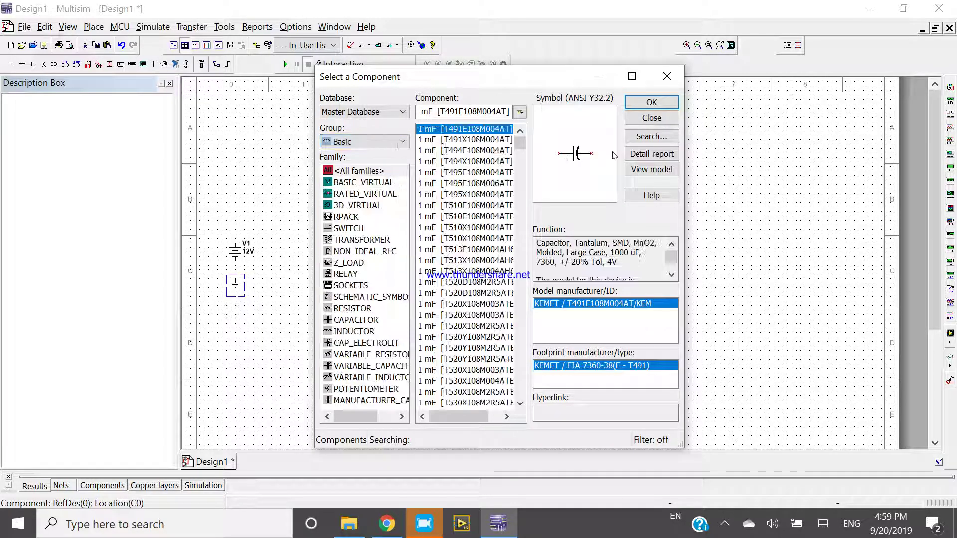
{"action": "left_click", "coordinate": [356, 308]}
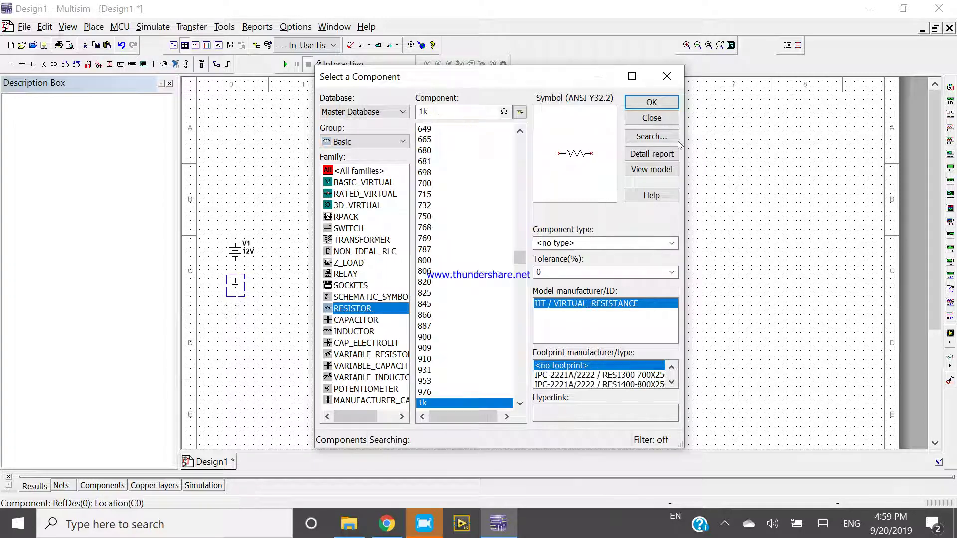
{"action": "left_click", "coordinate": [650, 104]}
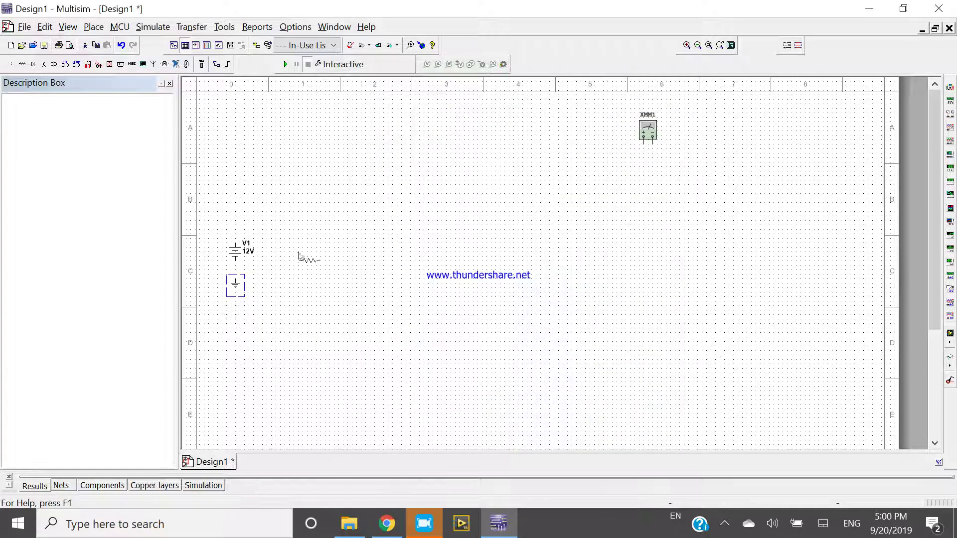
{"action": "left_click", "coordinate": [311, 231]}
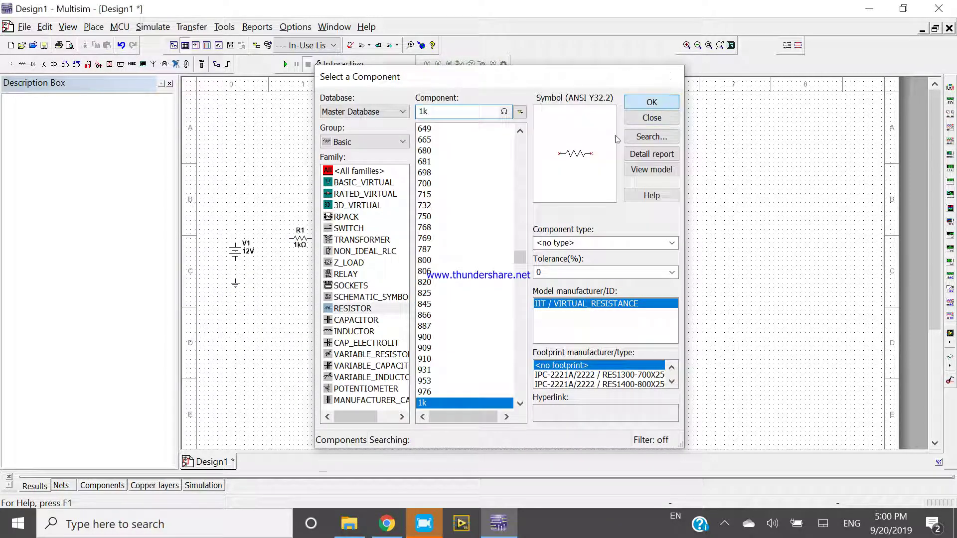
{"action": "left_click", "coordinate": [650, 102]}
{"action": "left_click", "coordinate": [359, 248]}
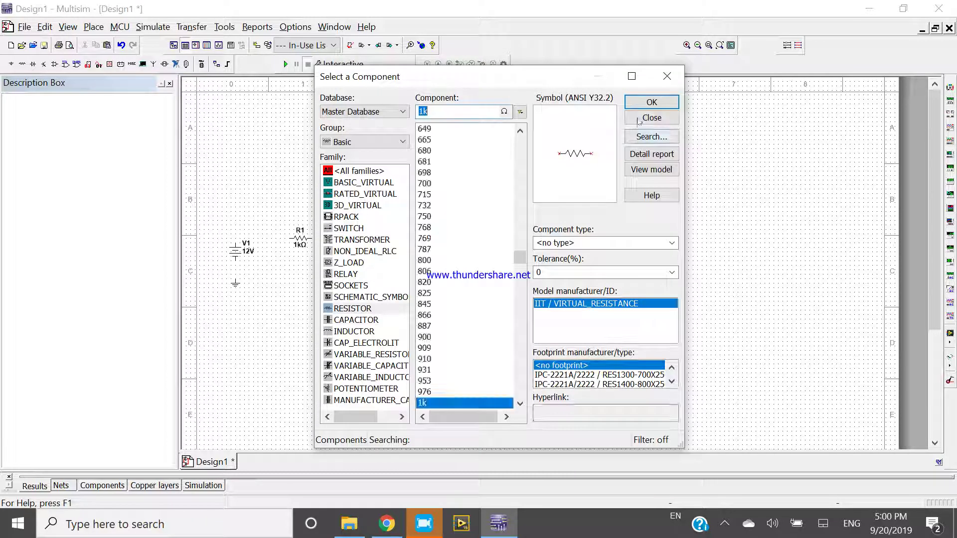
{"action": "key", "text": "Escape"}
{"action": "key", "text": "Escape"}
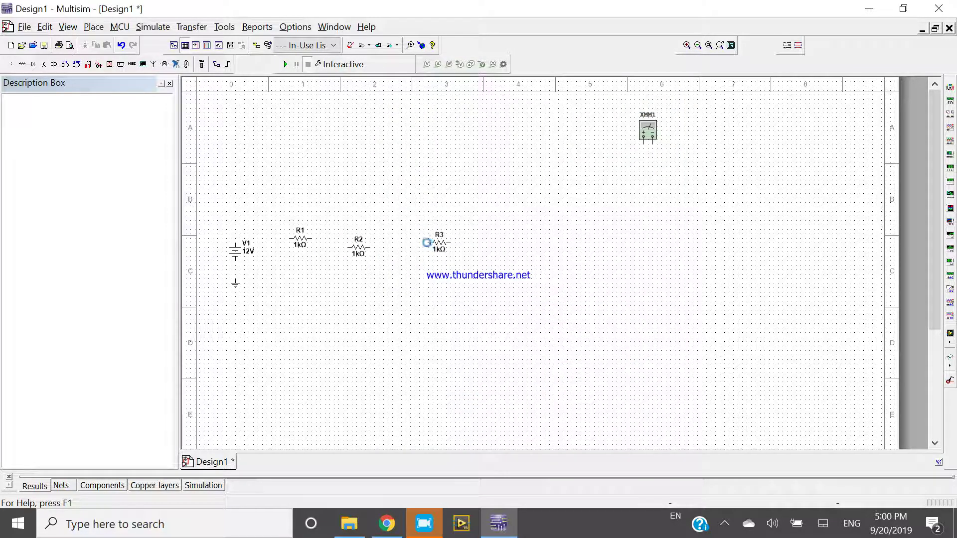
Step: Set resistor R2's Resistance (R) to 2k on its Value tab
{"action": "left_click", "coordinate": [678, 81]}
{"action": "left_click", "coordinate": [361, 254]}
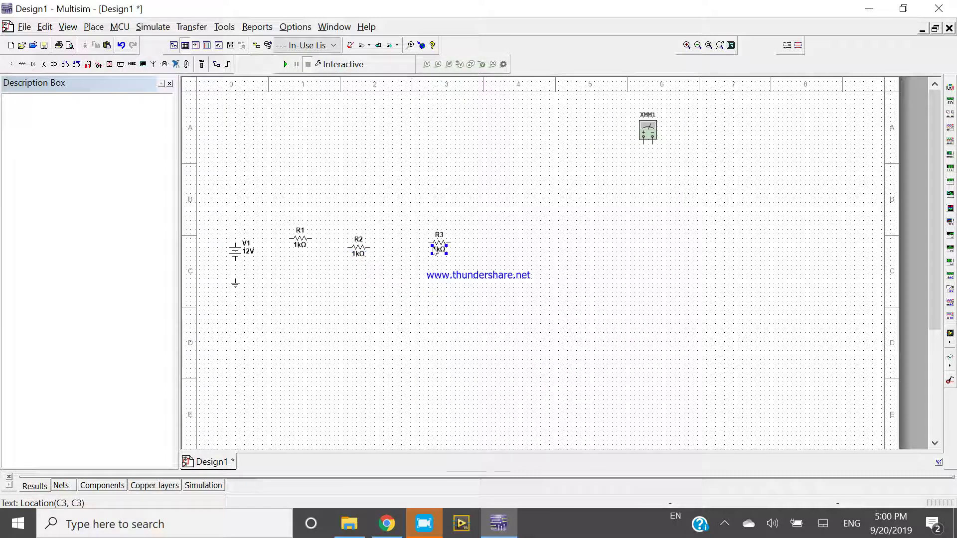
{"action": "double_click", "coordinate": [358, 254]}
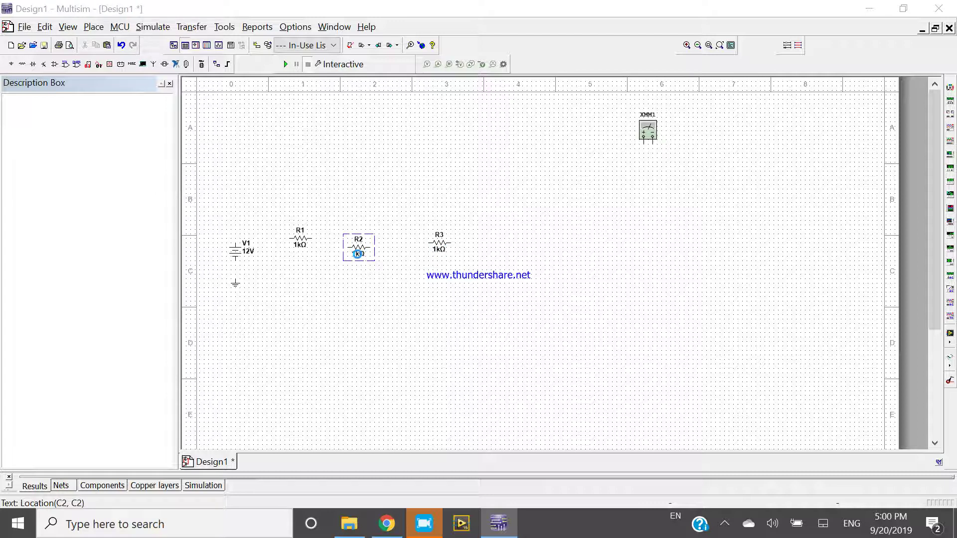
{"action": "left_click", "coordinate": [456, 110]}
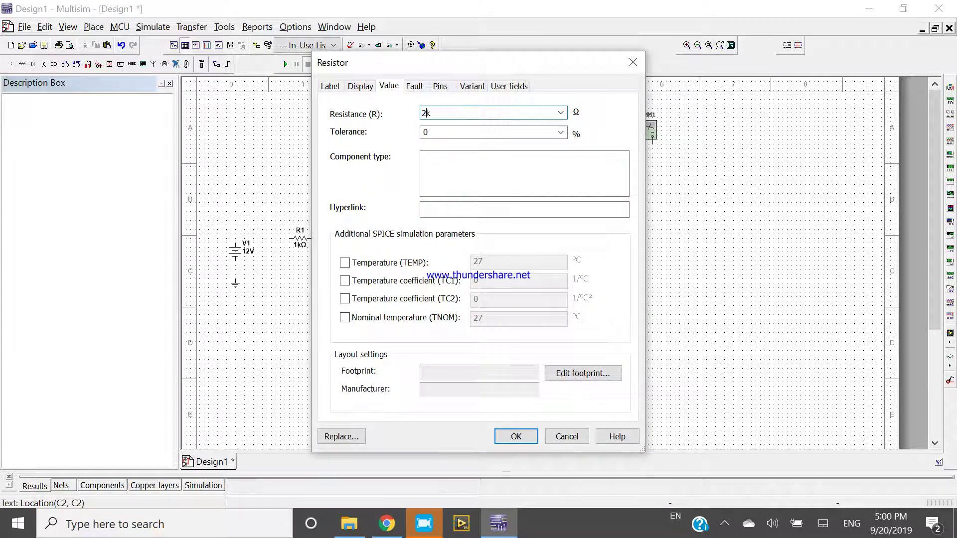
{"action": "left_click", "coordinate": [516, 437]}
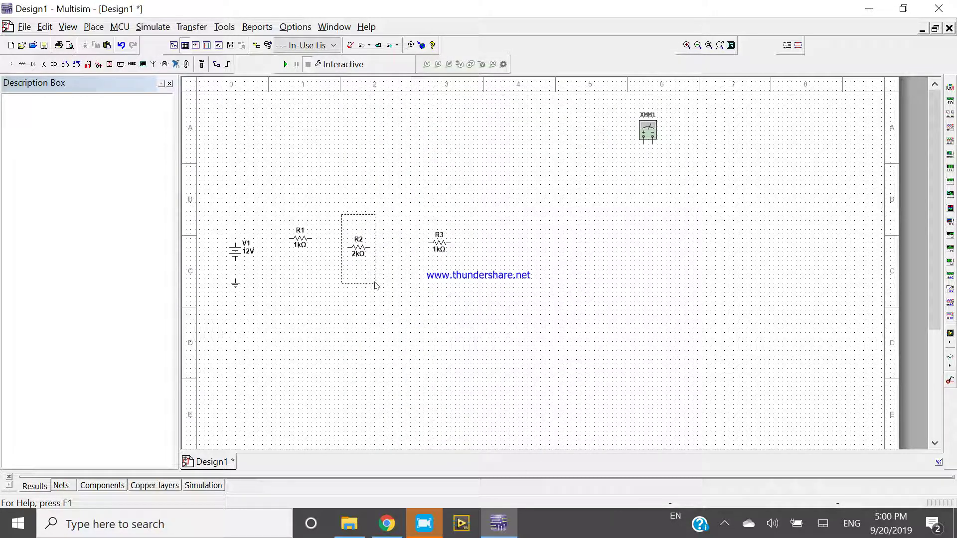
Step: Rotate R2 to stand vertically and move R1 up
{"action": "left_click_drag", "start_coordinate": [343, 225], "coordinate": [377, 276]}
{"action": "key", "text": "ctrl+r"}
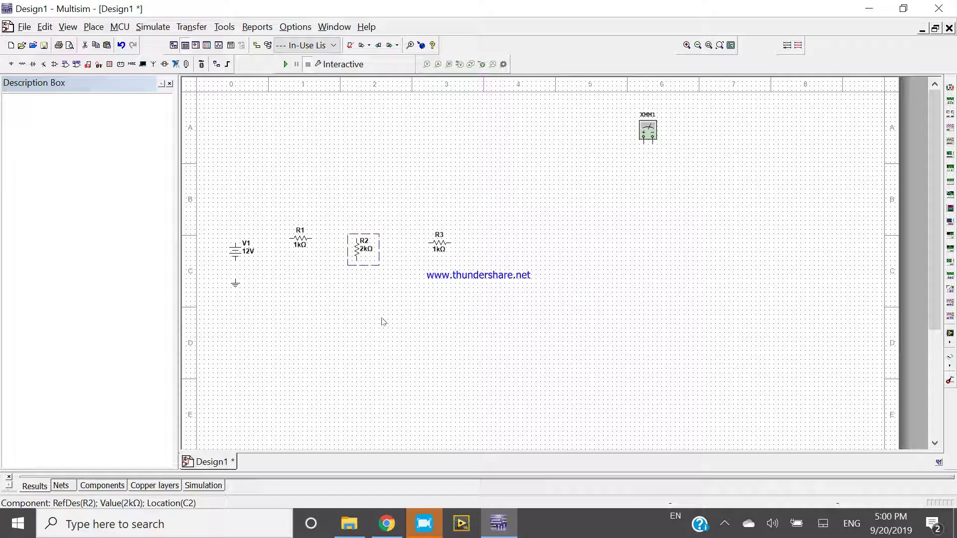
{"action": "left_click_drag", "start_coordinate": [303, 240], "coordinate": [307, 216]}
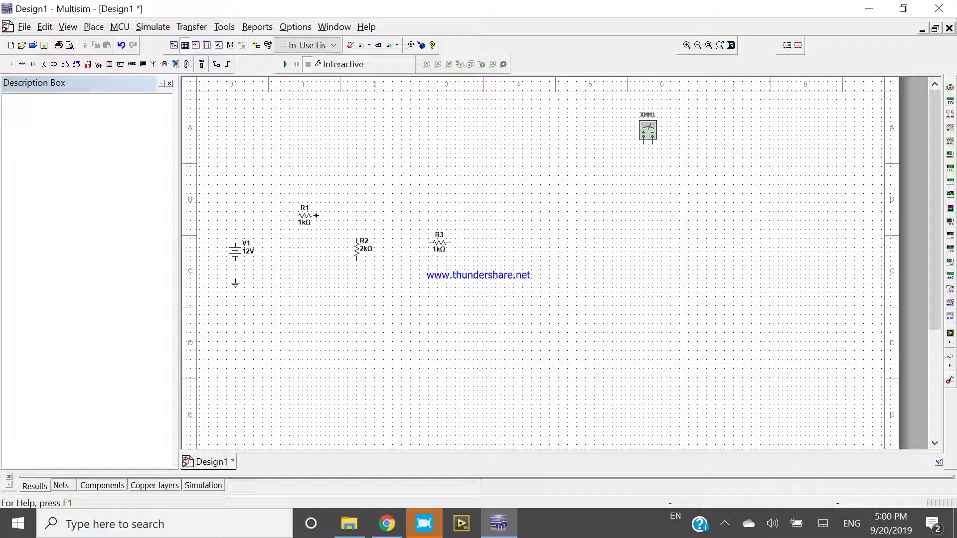
Step: Wire R1's right end to R2's top and its left end to V1's top terminal
{"action": "left_click", "coordinate": [316, 215]}
{"action": "left_click", "coordinate": [356, 239]}
{"action": "left_click", "coordinate": [296, 215]}
{"action": "left_click", "coordinate": [235, 241]}
Step: Move R3 beside R1 and wire it to the R1–R2 node and V1's bottom terminal
{"action": "left_click_drag", "start_coordinate": [428, 244], "coordinate": [402, 217]}
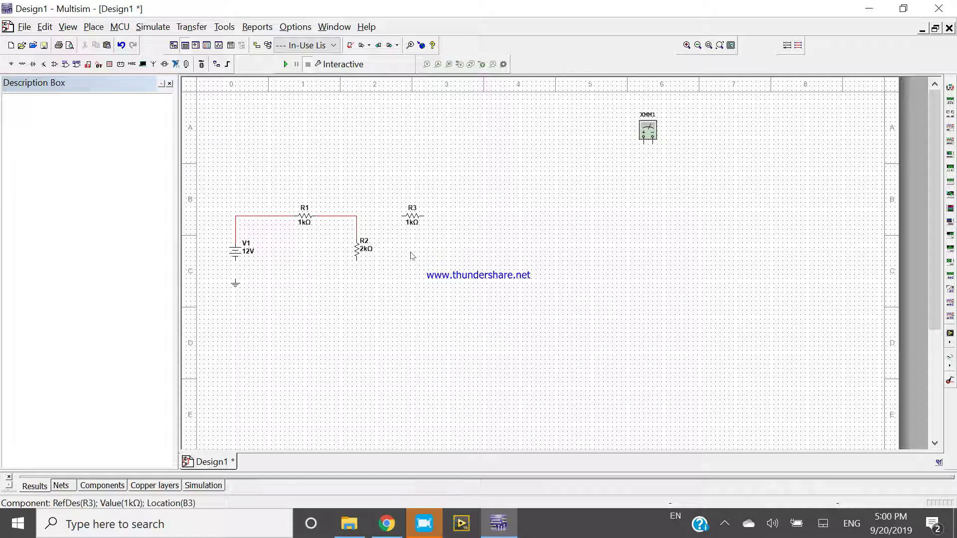
{"action": "left_click", "coordinate": [356, 216]}
{"action": "left_click", "coordinate": [236, 267]}
{"action": "left_click", "coordinate": [423, 216]}
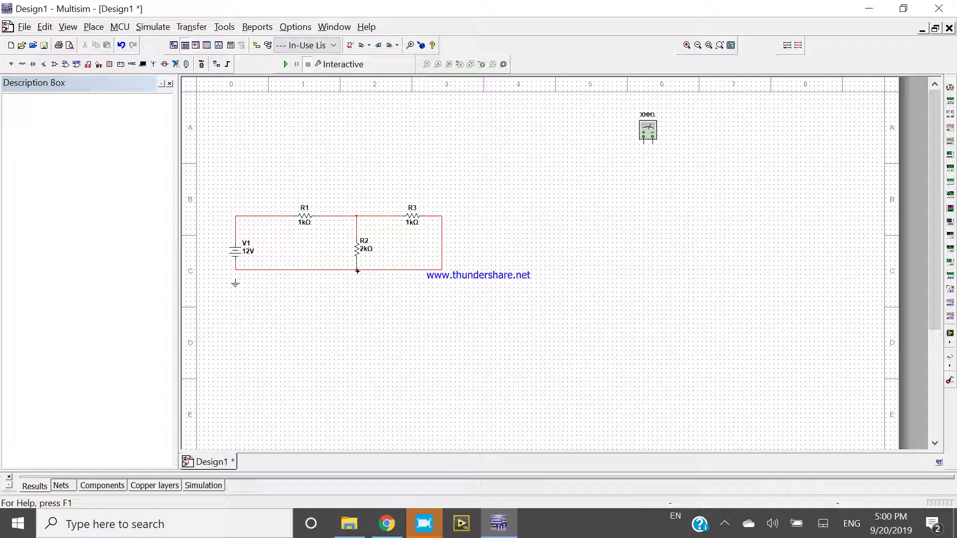
Step: Attach a ground symbol to V1's bottom terminal
{"action": "left_click", "coordinate": [236, 283]}
{"action": "left_click_drag", "start_coordinate": [238, 279], "coordinate": [243, 270]}
{"action": "key", "text": "ctrl+z"}
{"action": "key", "text": "ctrl+y"}
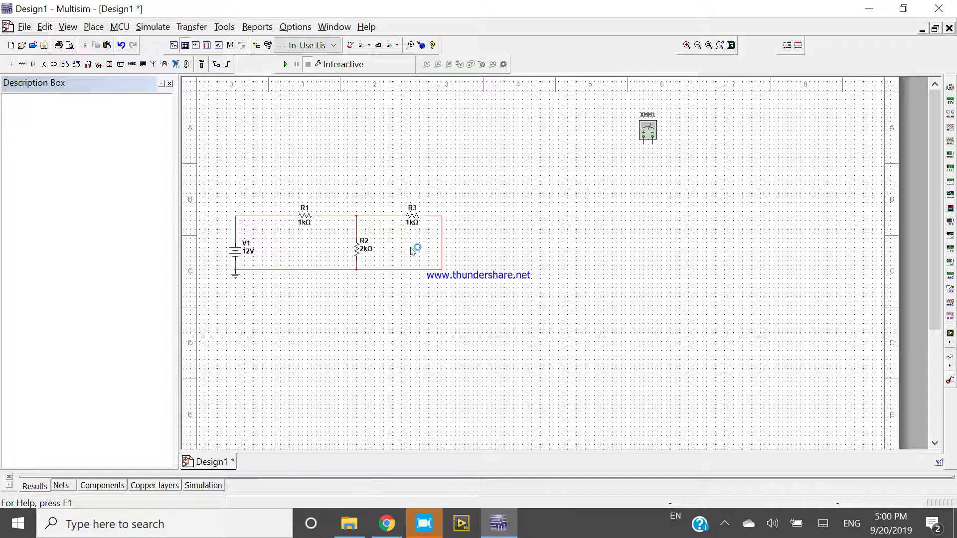
Step: Move XMM1 above R3 and wire its + and − leads across R3's ends
{"action": "left_click_drag", "start_coordinate": [643, 134], "coordinate": [412, 186]}
{"action": "left_click", "coordinate": [448, 229]}
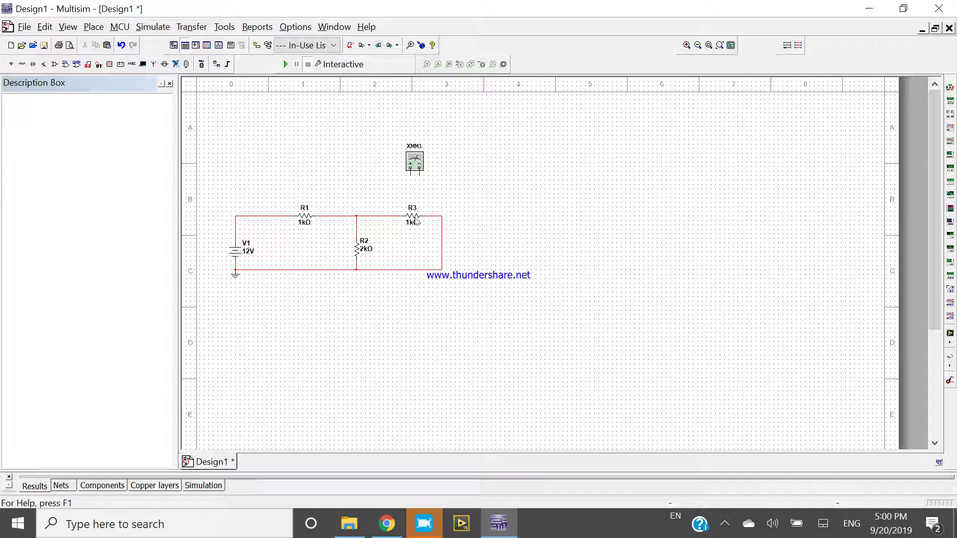
{"action": "left_click", "coordinate": [409, 175]}
{"action": "left_click", "coordinate": [397, 216]}
{"action": "left_click", "coordinate": [427, 217]}
{"action": "scroll", "coordinate": [486, 231], "scroll_direction": "up", "scroll_amount": 1}
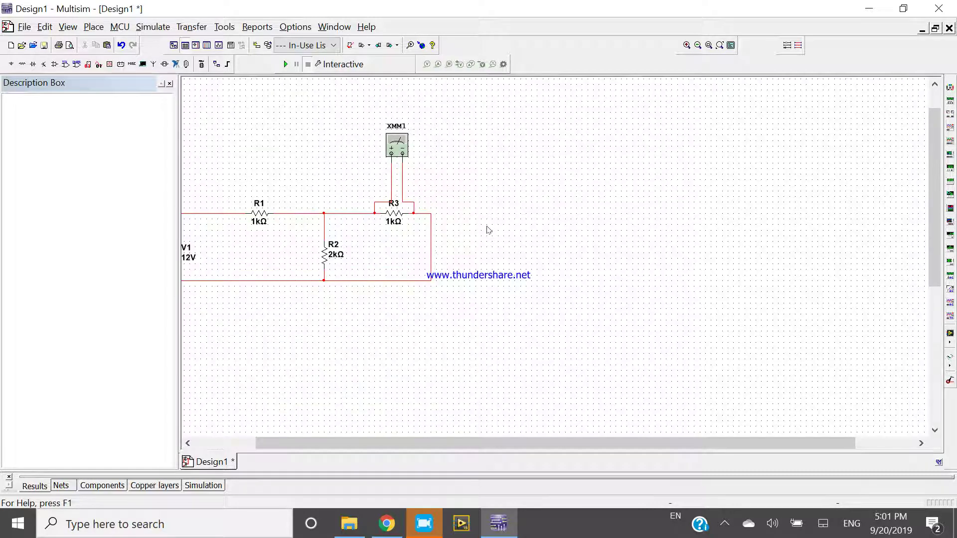
{"action": "left_click_drag", "start_coordinate": [495, 451], "coordinate": [451, 444]}
{"action": "scroll", "coordinate": [541, 293], "scroll_direction": "up", "scroll_amount": 1}
{"action": "scroll", "coordinate": [517, 376], "scroll_direction": "up", "scroll_amount": 1}
{"action": "left_click_drag", "start_coordinate": [934, 244], "coordinate": [935, 216]}
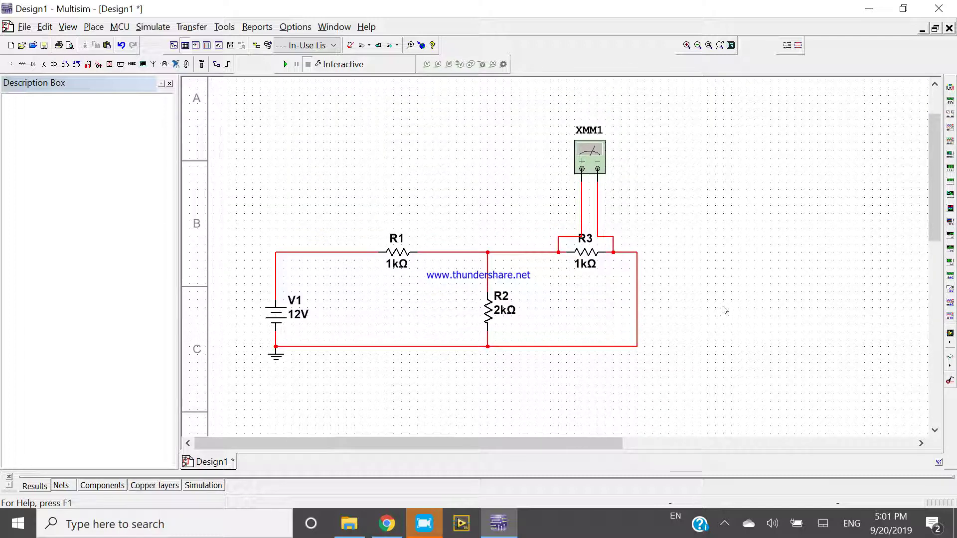
Step: Open XMM1's panel, run the simulation to read 4.8 V across R3, then stop
{"action": "left_click", "coordinate": [606, 158]}
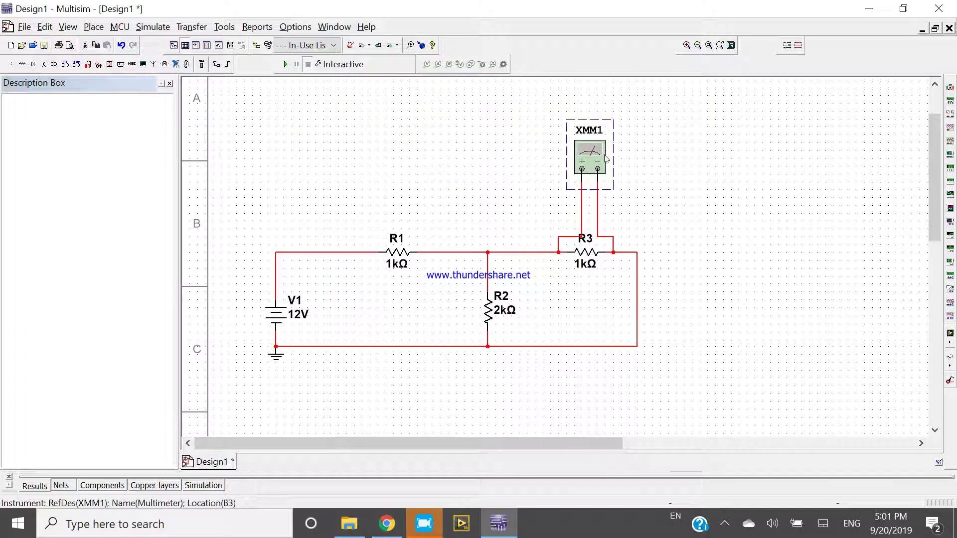
{"action": "double_click", "coordinate": [579, 170]}
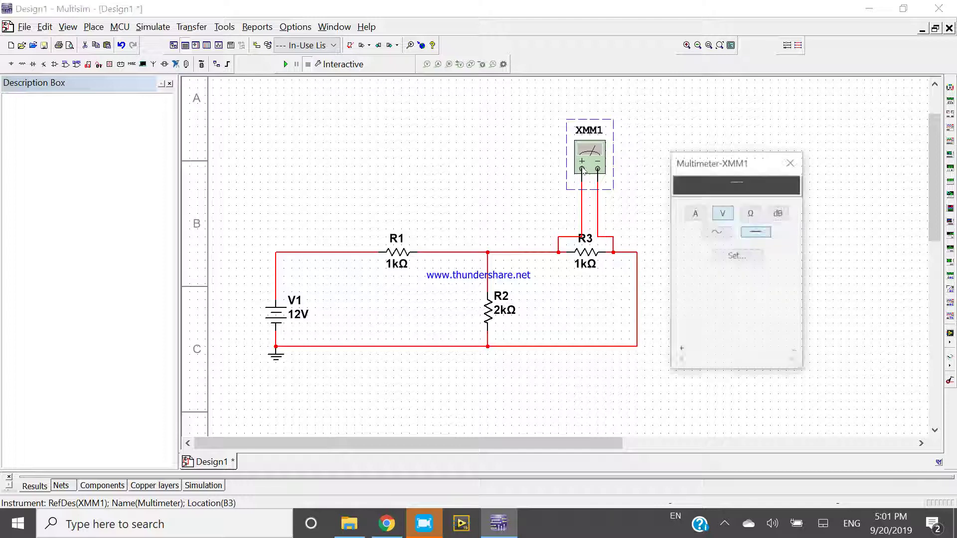
{"action": "left_click", "coordinate": [286, 64]}
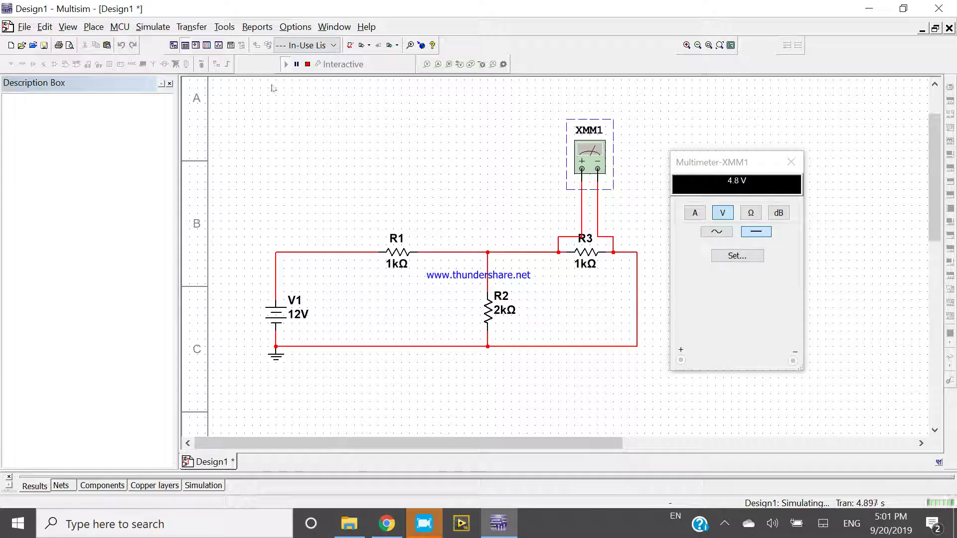
{"action": "left_click", "coordinate": [308, 64]}
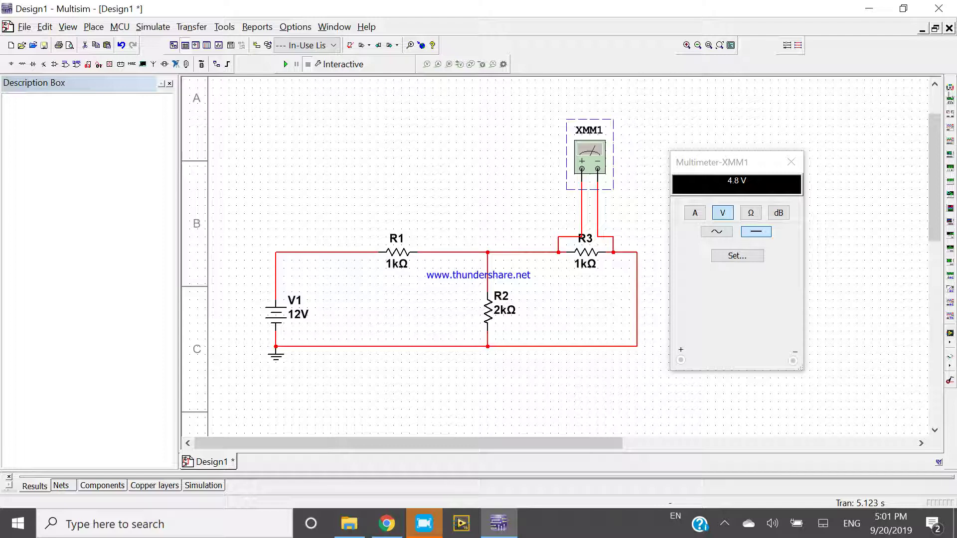
Step: Place multimeter XMM2 above R1 and wire its + and − leads across R1
{"action": "left_click", "coordinate": [950, 87]}
{"action": "left_click", "coordinate": [391, 185]}
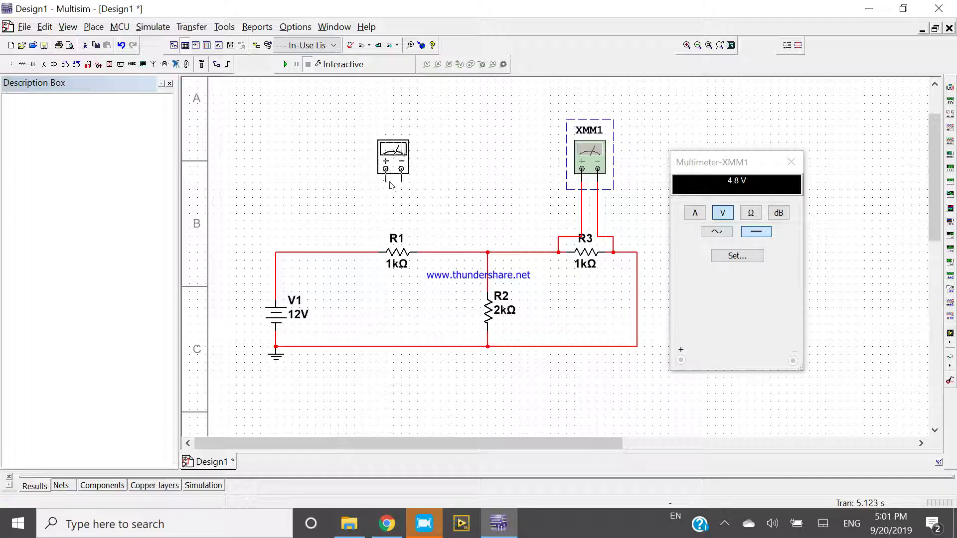
{"action": "left_click", "coordinate": [395, 183]}
{"action": "left_click", "coordinate": [392, 183]}
{"action": "left_click", "coordinate": [362, 252]}
{"action": "left_click", "coordinate": [410, 182]}
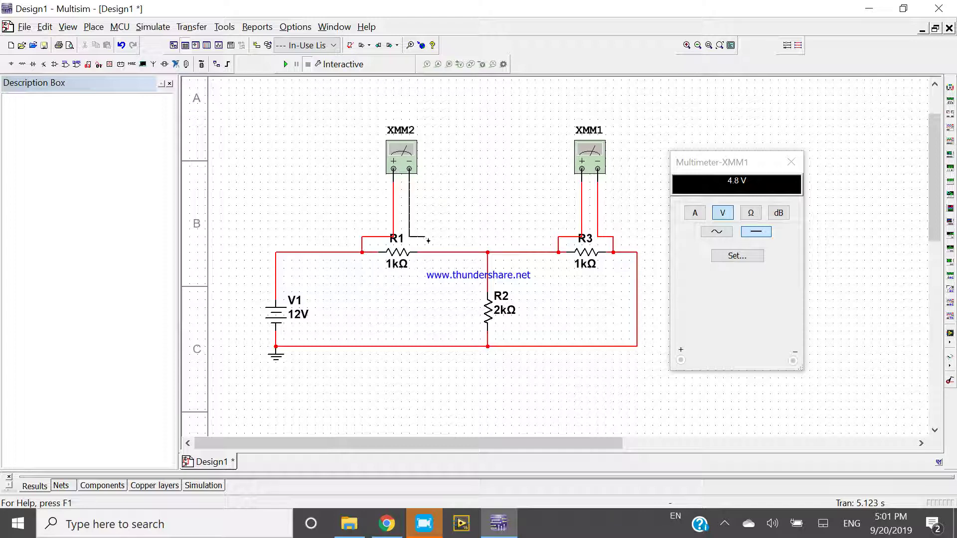
{"action": "left_click", "coordinate": [432, 253]}
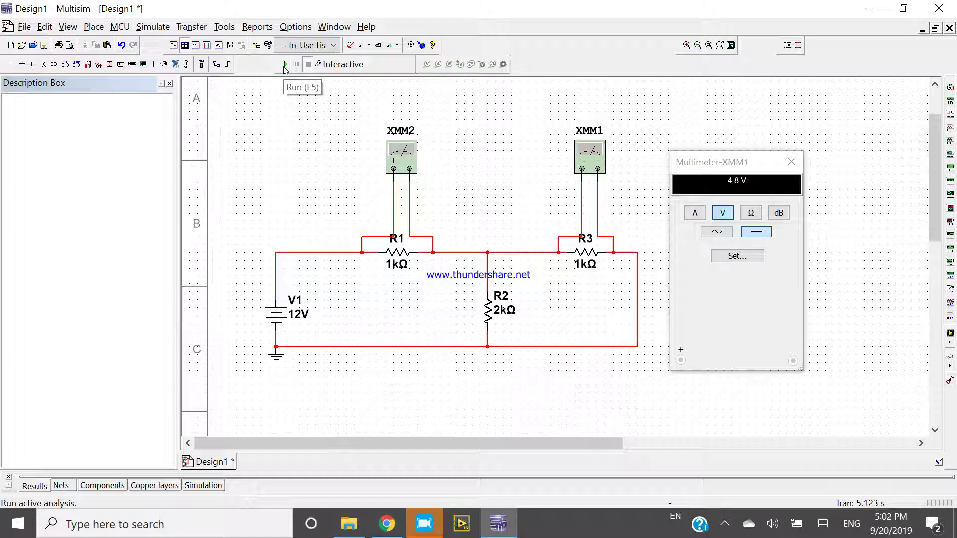
Step: Run the simulation and open XMM2's readout showing 7.2 V across R1, moved left
{"action": "left_click", "coordinate": [285, 65]}
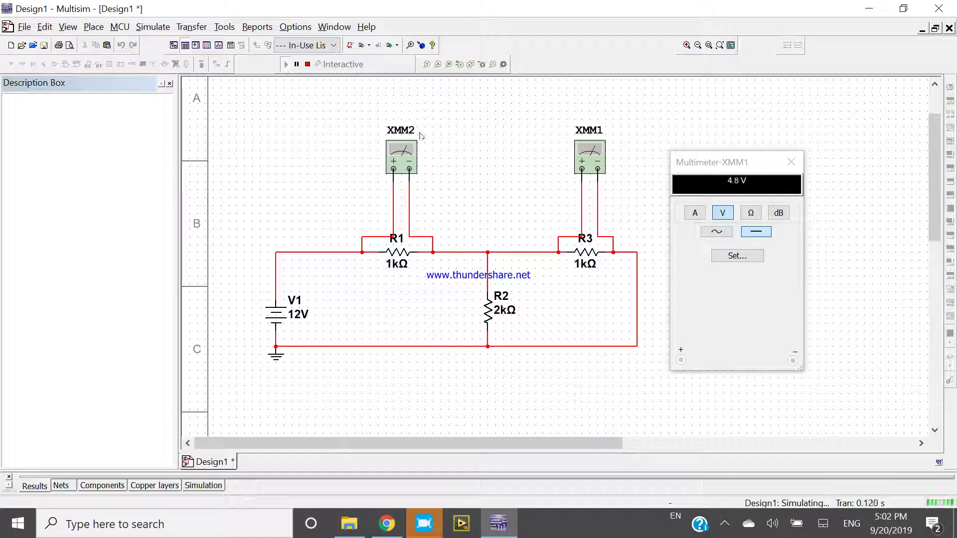
{"action": "left_click_drag", "start_coordinate": [407, 155], "coordinate": [406, 164]}
{"action": "double_click", "coordinate": [407, 164]}
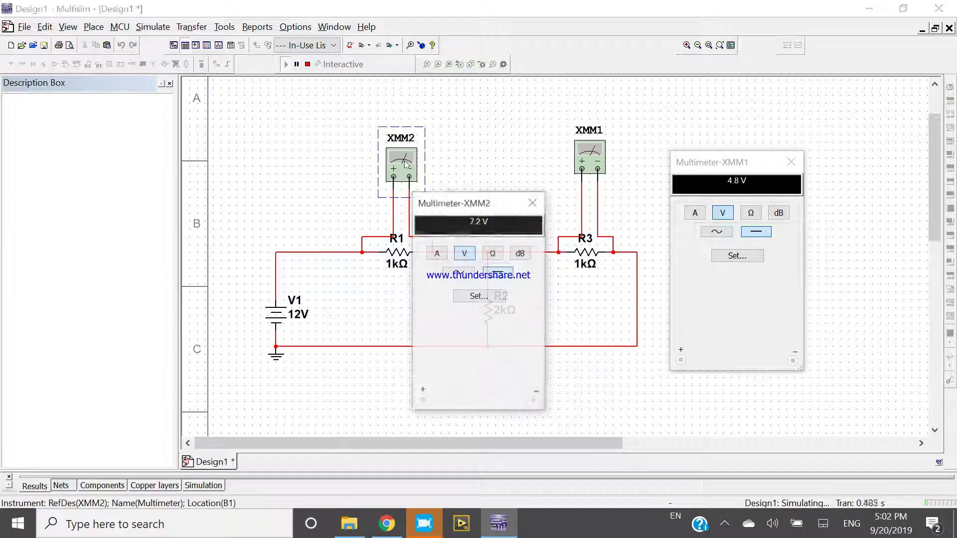
{"action": "left_click_drag", "start_coordinate": [458, 214], "coordinate": [165, 174]}
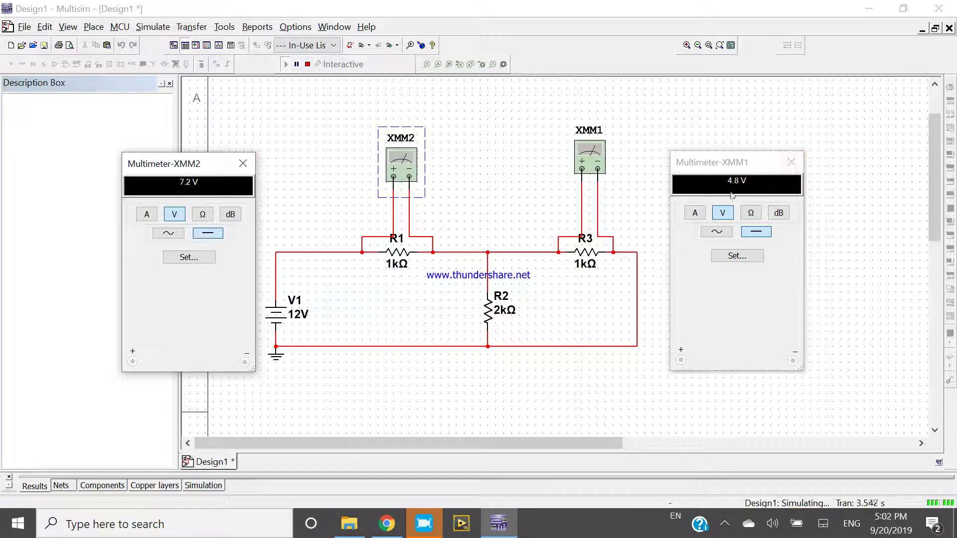
Step: Stop the simulation, raise the XMM1 and XMM2 readout windows, and pick another multimeter
{"action": "left_click", "coordinate": [309, 65]}
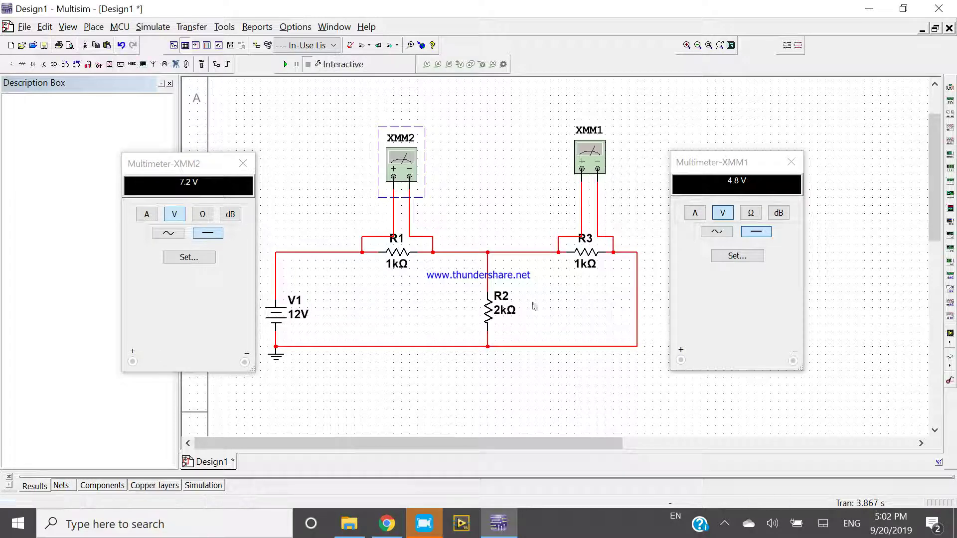
{"action": "left_click_drag", "start_coordinate": [737, 166], "coordinate": [725, 140]}
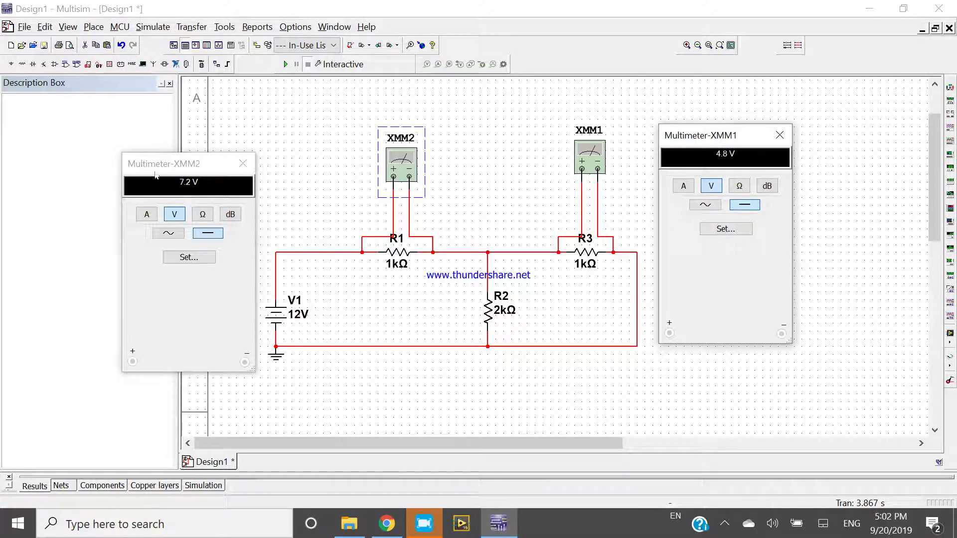
{"action": "left_click_drag", "start_coordinate": [155, 171], "coordinate": [165, 128]}
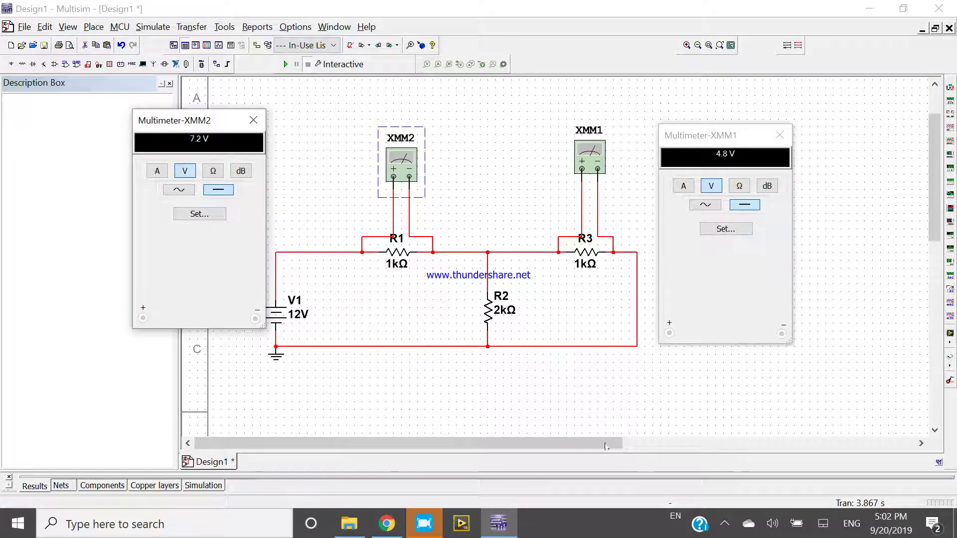
{"action": "left_click", "coordinate": [605, 446]}
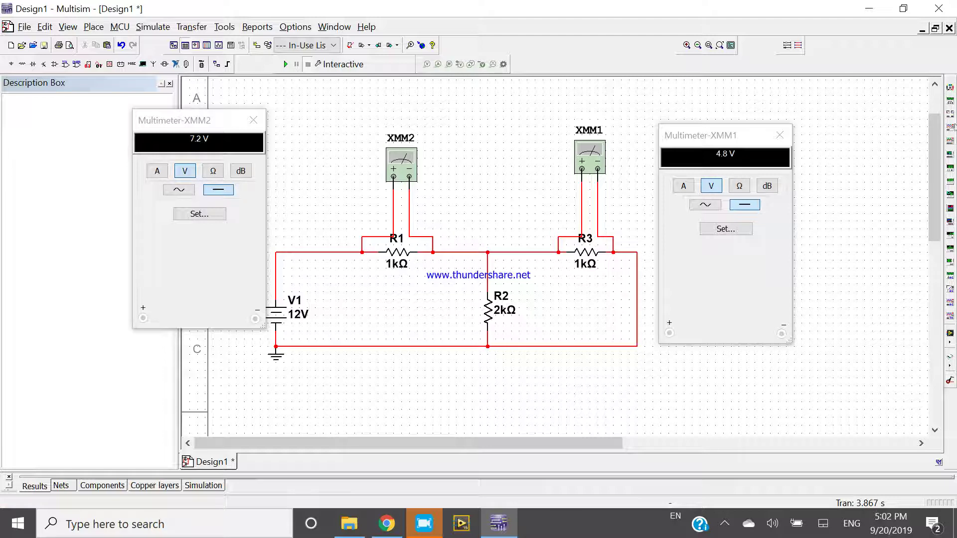
{"action": "left_click", "coordinate": [950, 89]}
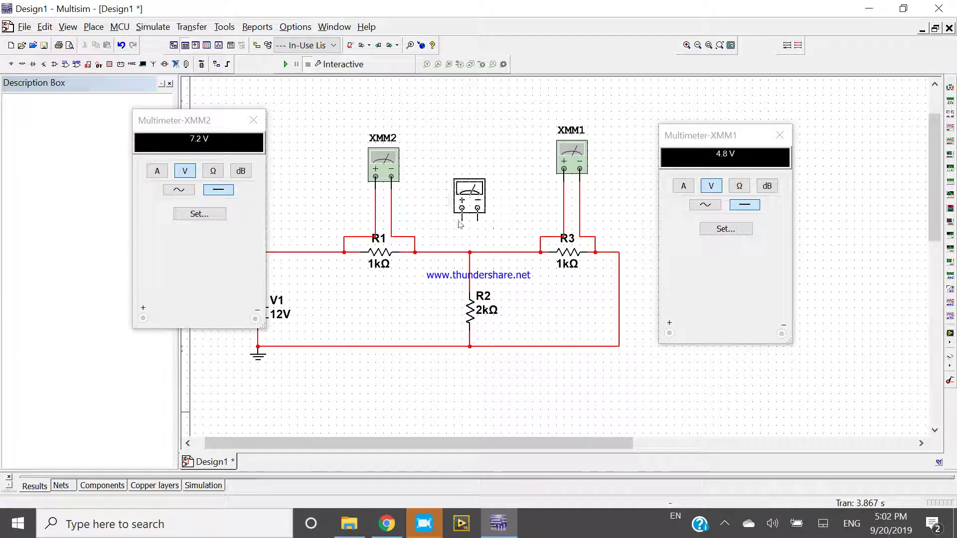
Step: Place multimeter XMM3, rotate it, wire it across R2, and open its readout beside the circuit
{"action": "left_click", "coordinate": [462, 224]}
{"action": "left_click", "coordinate": [469, 202]}
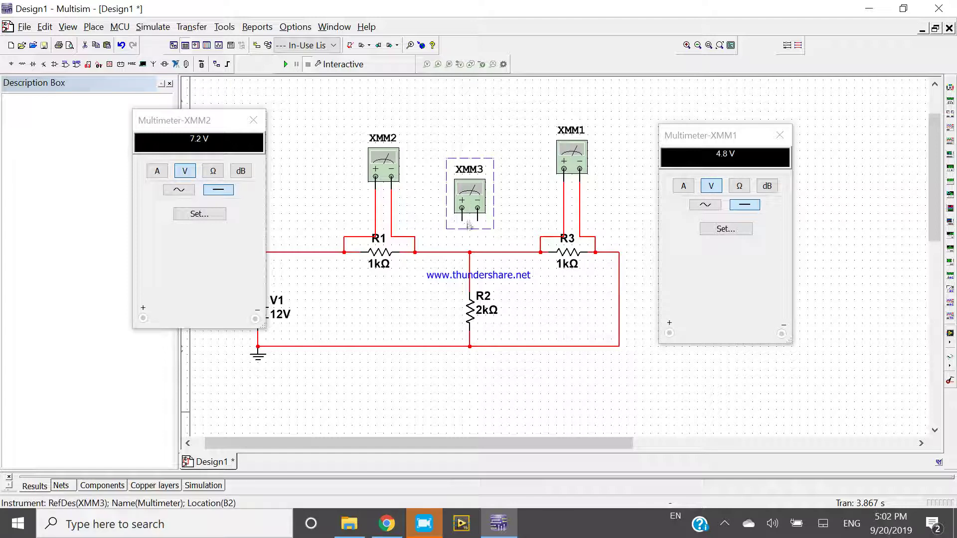
{"action": "key", "text": "ctrl+r"}
{"action": "left_click_drag", "start_coordinate": [475, 194], "coordinate": [553, 295]}
{"action": "left_click", "coordinate": [469, 339]}
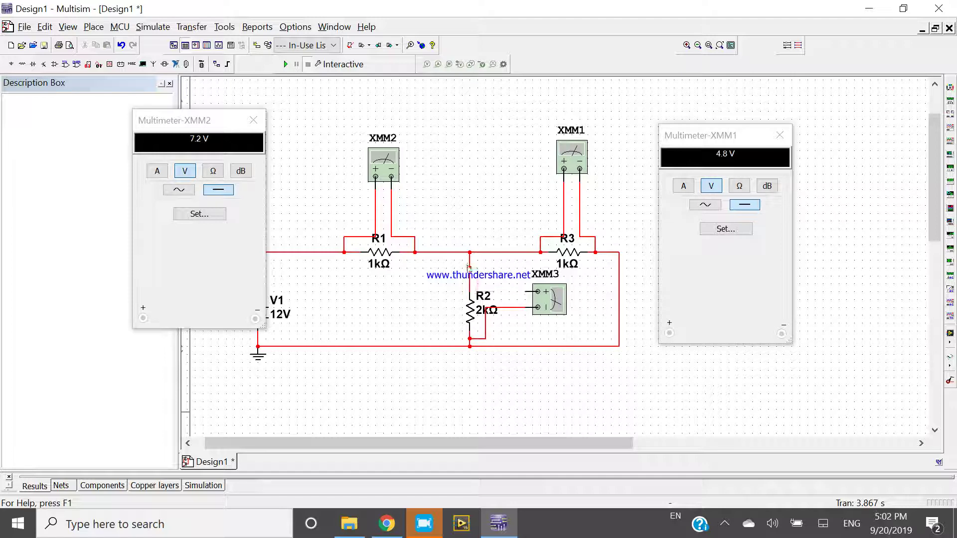
{"action": "double_click", "coordinate": [552, 303]}
{"action": "left_click_drag", "start_coordinate": [476, 207], "coordinate": [377, 212]}
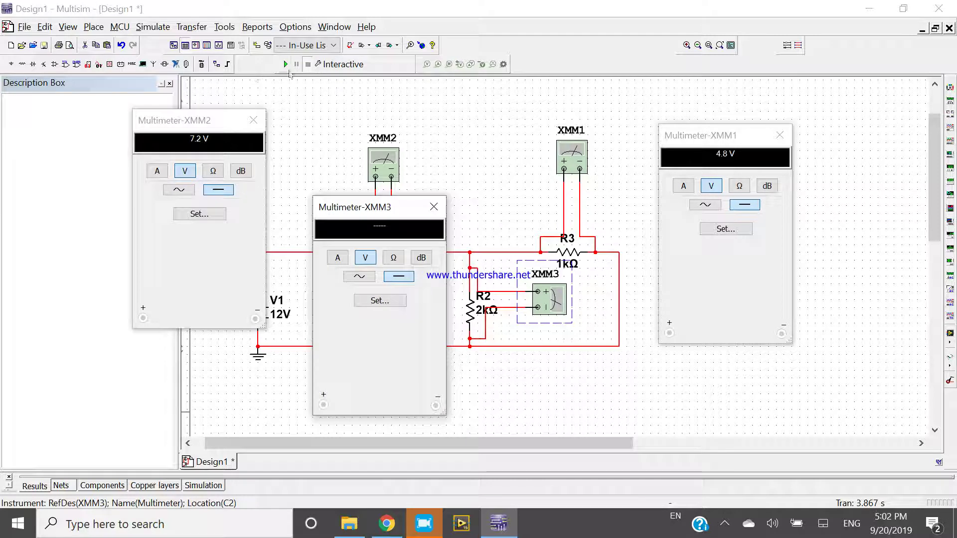
Step: Run the simulation with F5 and move XMM3's 4.8 V readout to the upper right
{"action": "key", "text": "F5"}
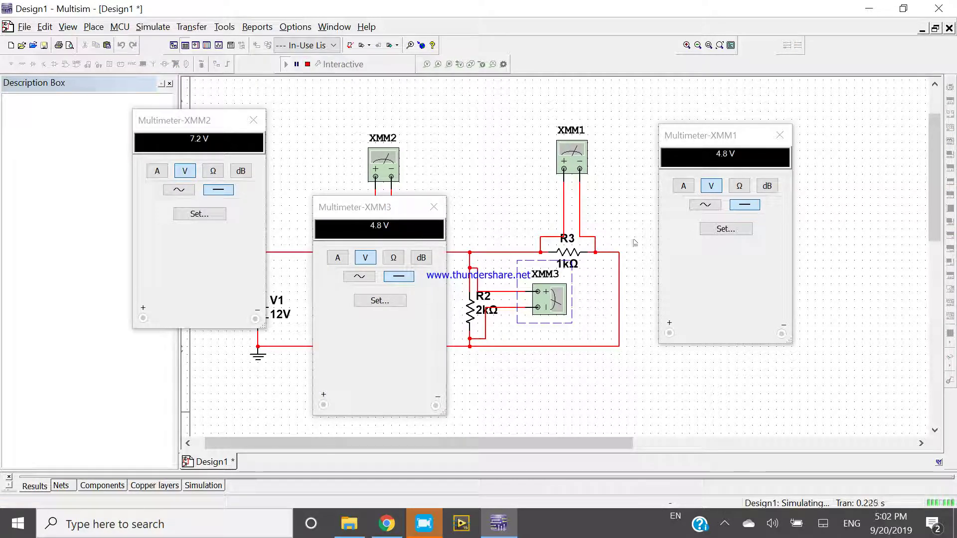
{"action": "left_click", "coordinate": [618, 383]}
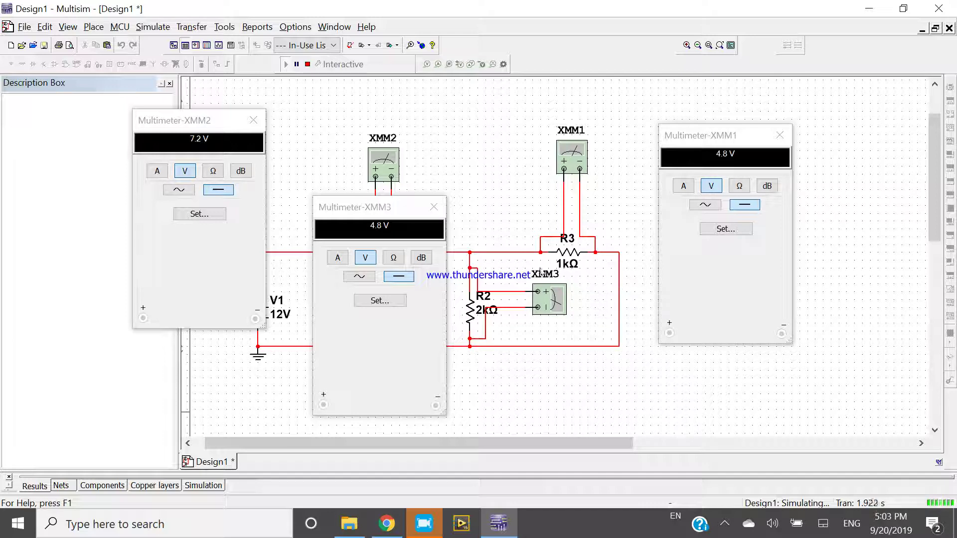
{"action": "left_click_drag", "start_coordinate": [363, 206], "coordinate": [547, 113]}
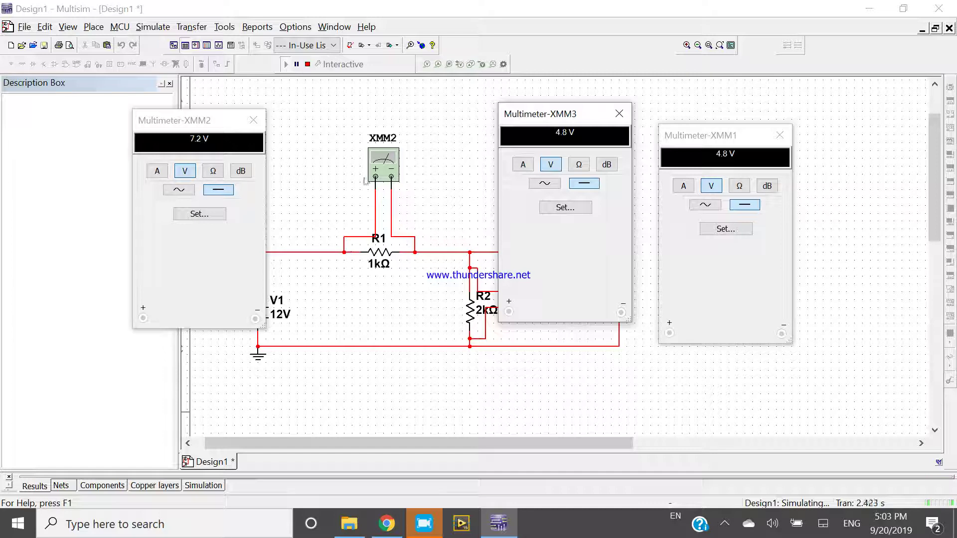